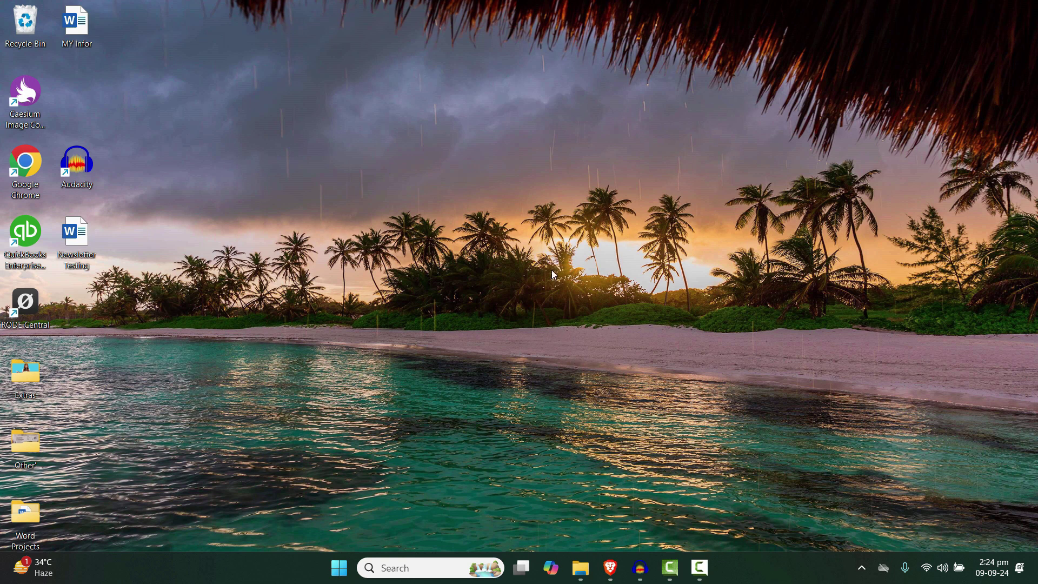
Launch Control Panel from a Start search for 'cont' and maximize its window.
left_click(339, 576)
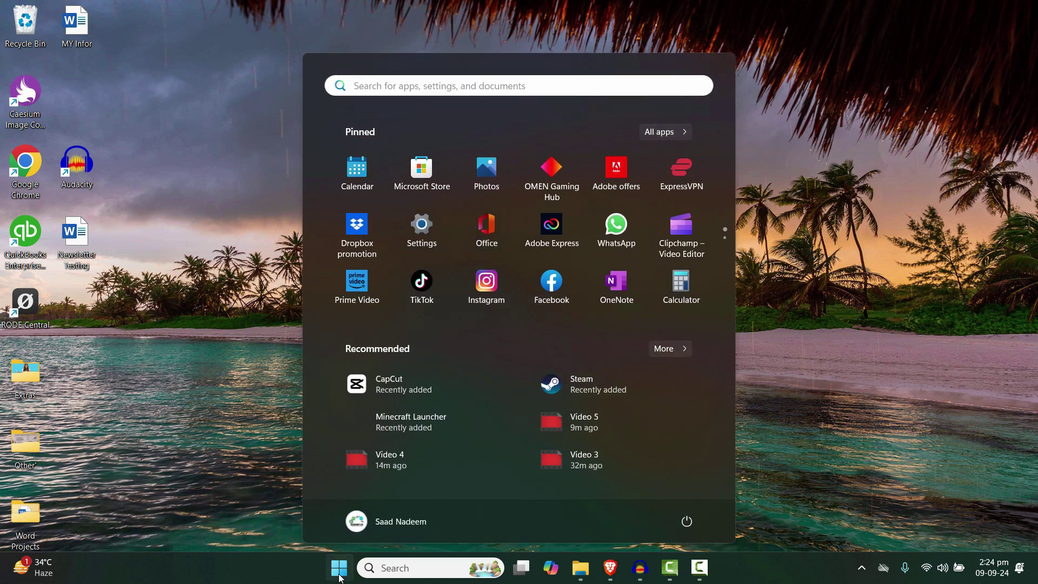
type("cont")
key("Return")
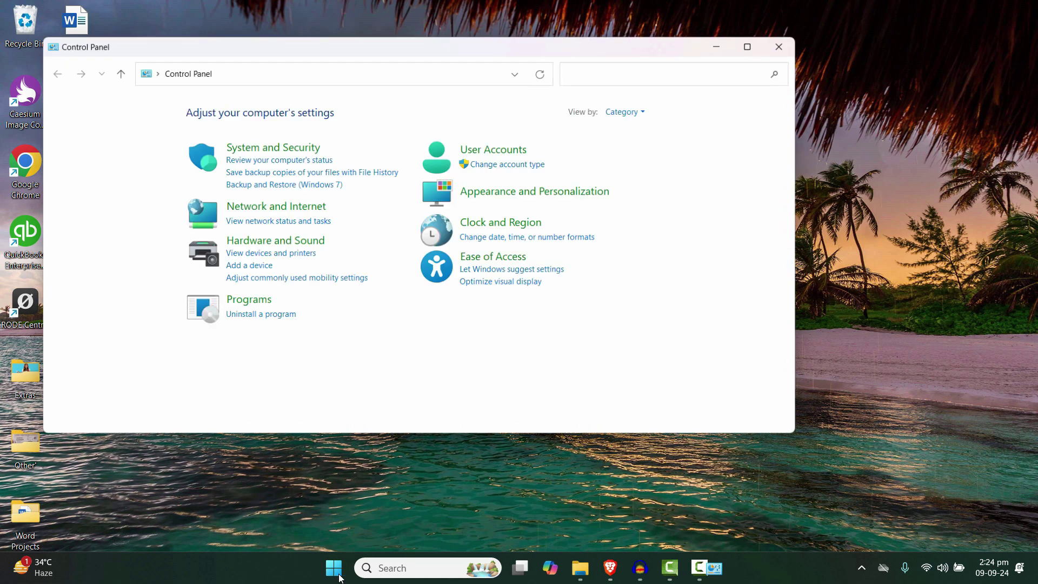
double_click(651, 50)
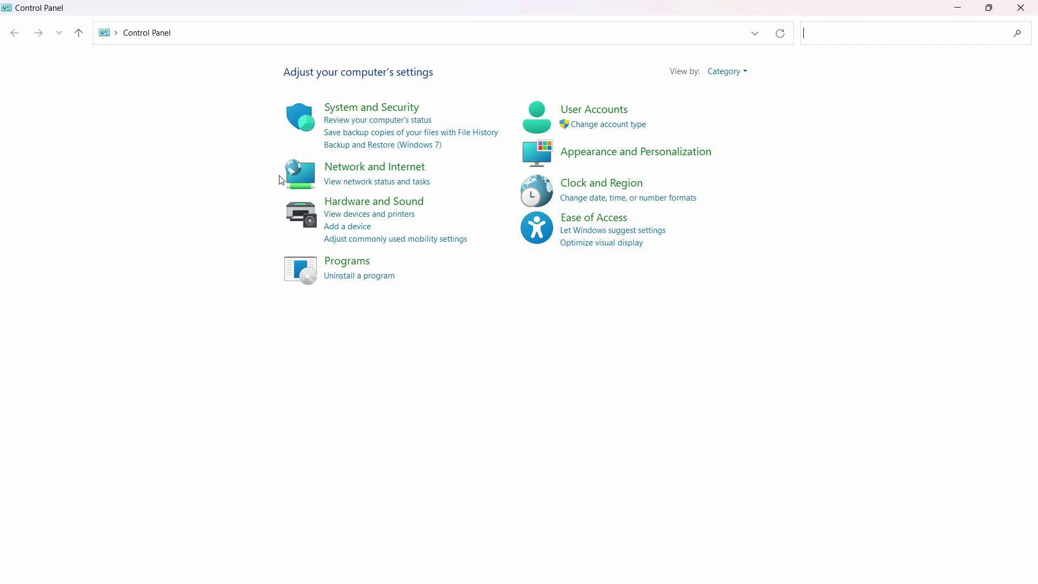
Try the small-icons view, return to category view, then open Network and Internet.
left_click(416, 171)
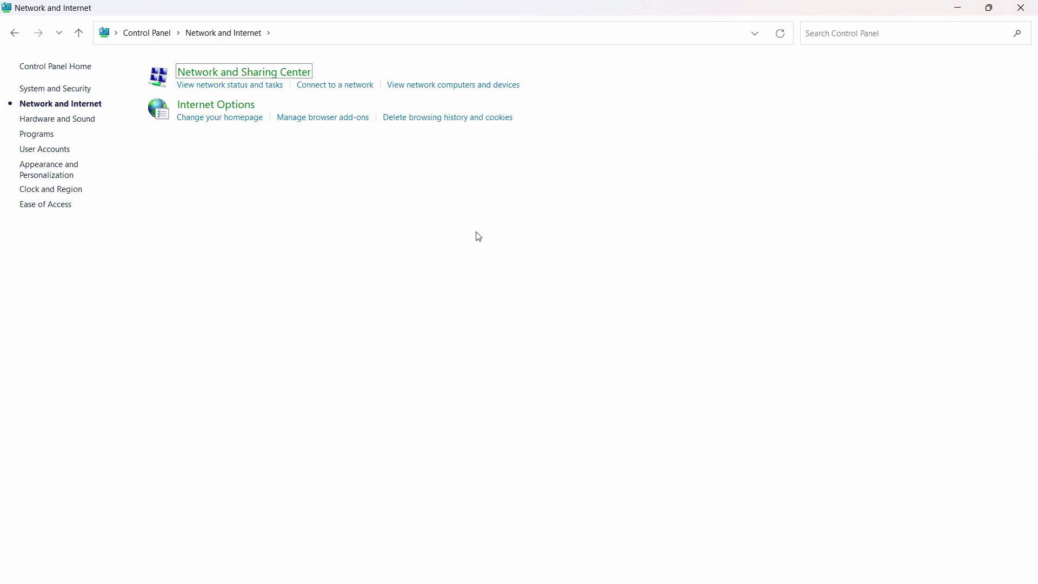
left_click(14, 33)
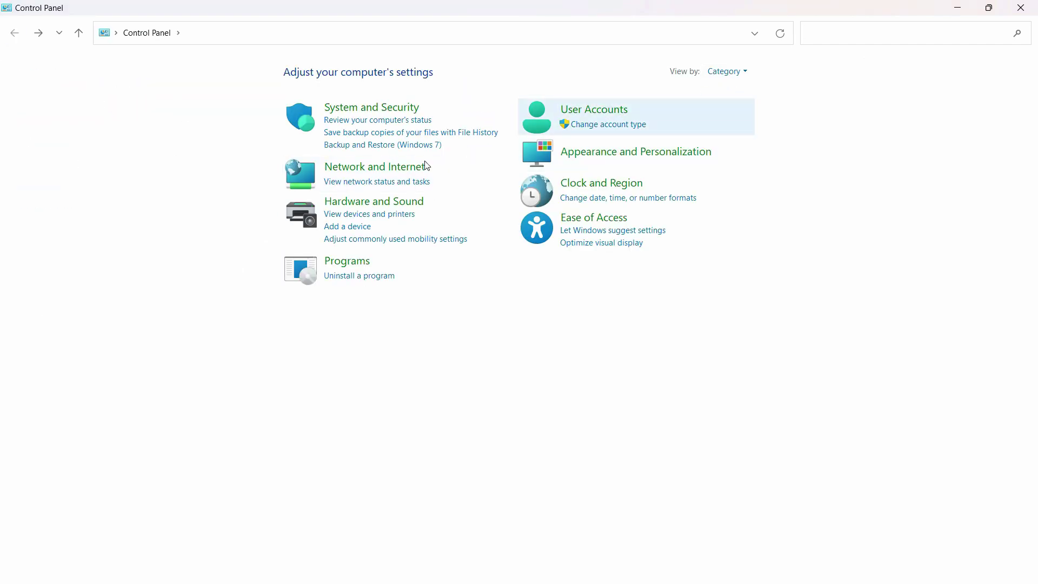
left_click(730, 72)
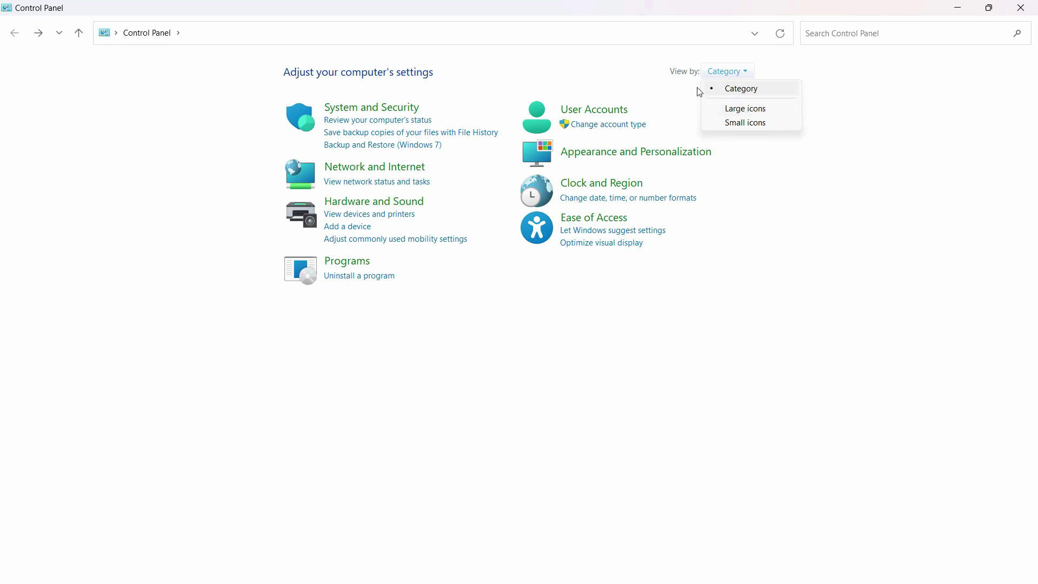
left_click(746, 122)
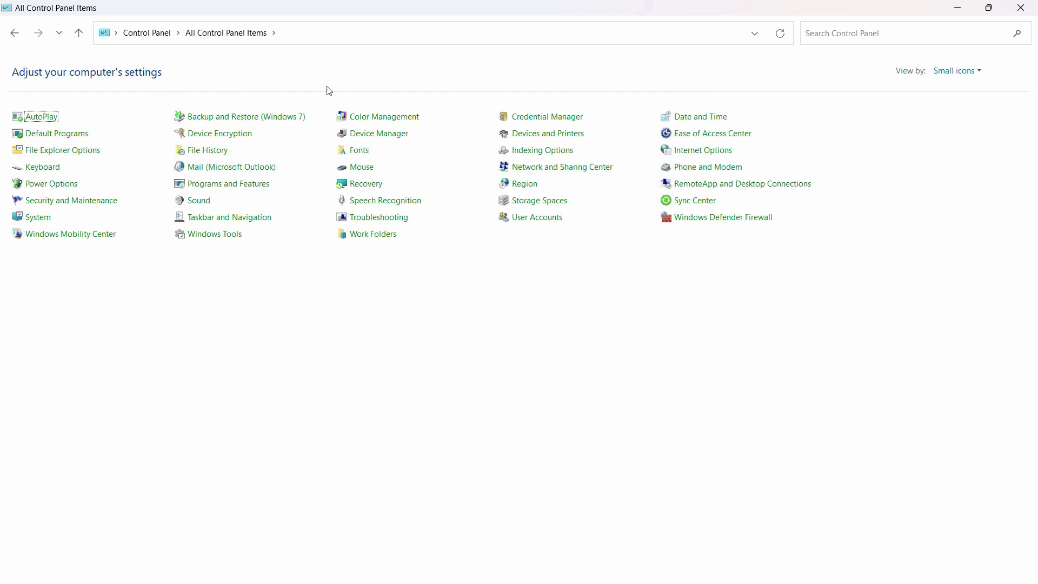
left_click(965, 72)
left_click(966, 86)
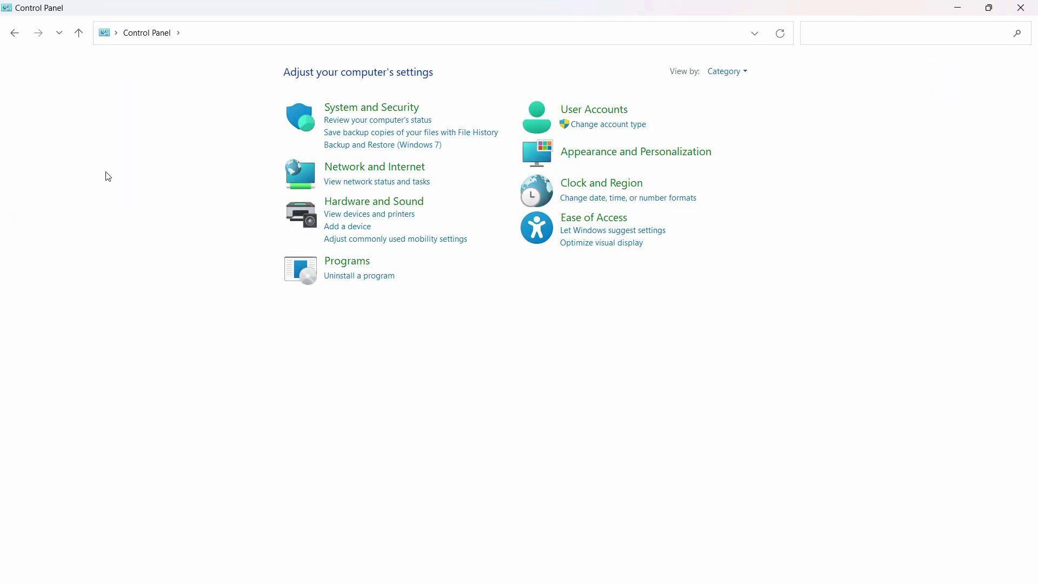
left_click(397, 172)
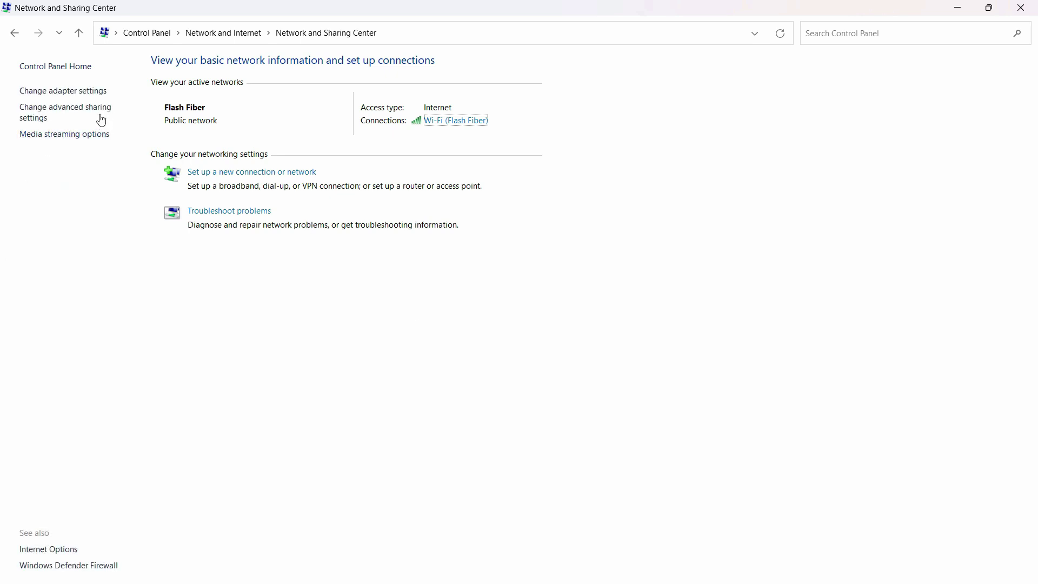
Expand All networks in Advanced sharing settings and leave Password protected sharing switched Off.
left_click(36, 117)
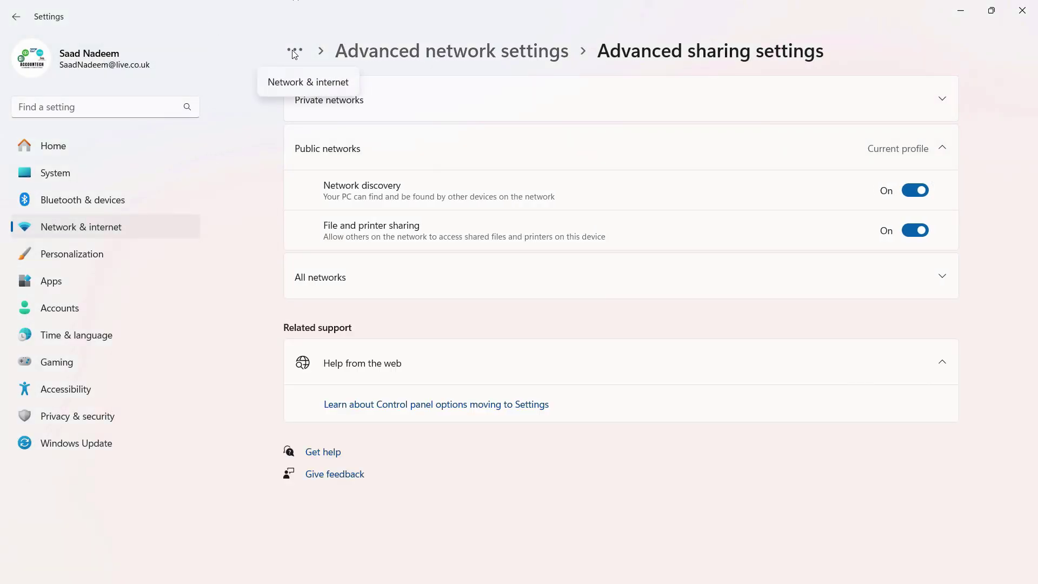
left_click(944, 280)
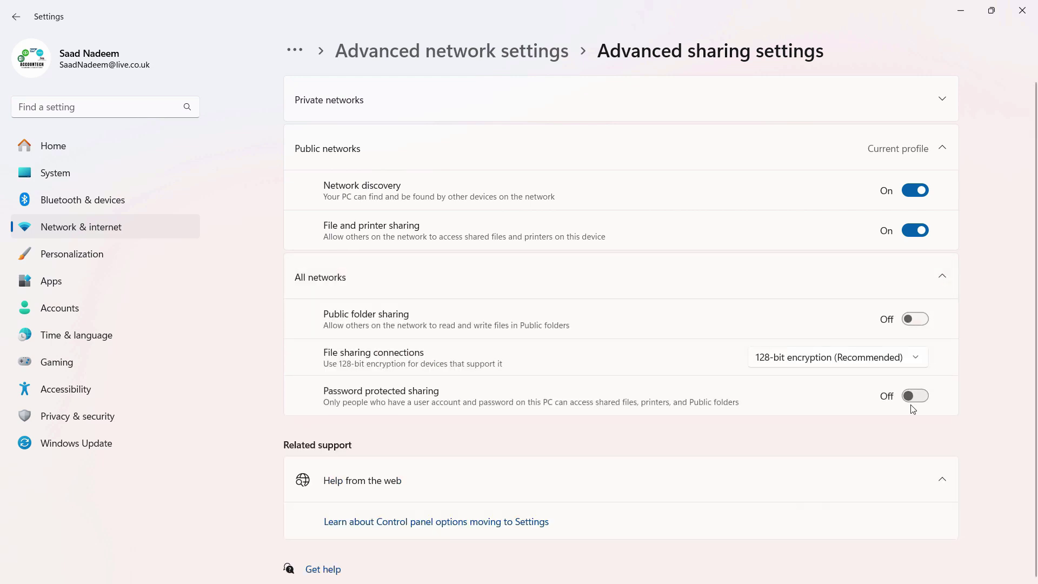
left_click(914, 397)
left_click(913, 396)
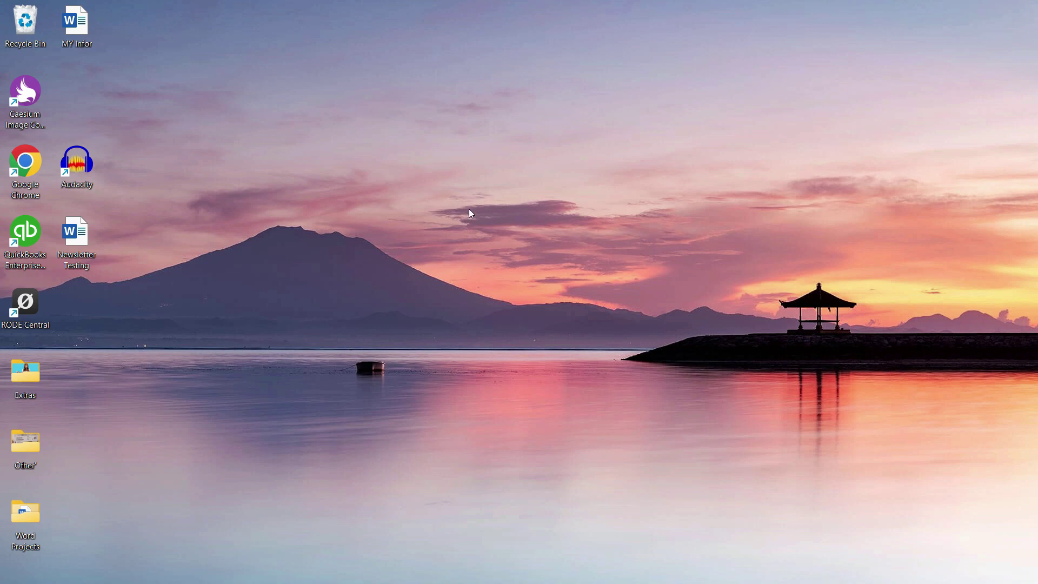
Find Run via a Start search for 'run' and launch regedit from it.
mouse_move(274, 562)
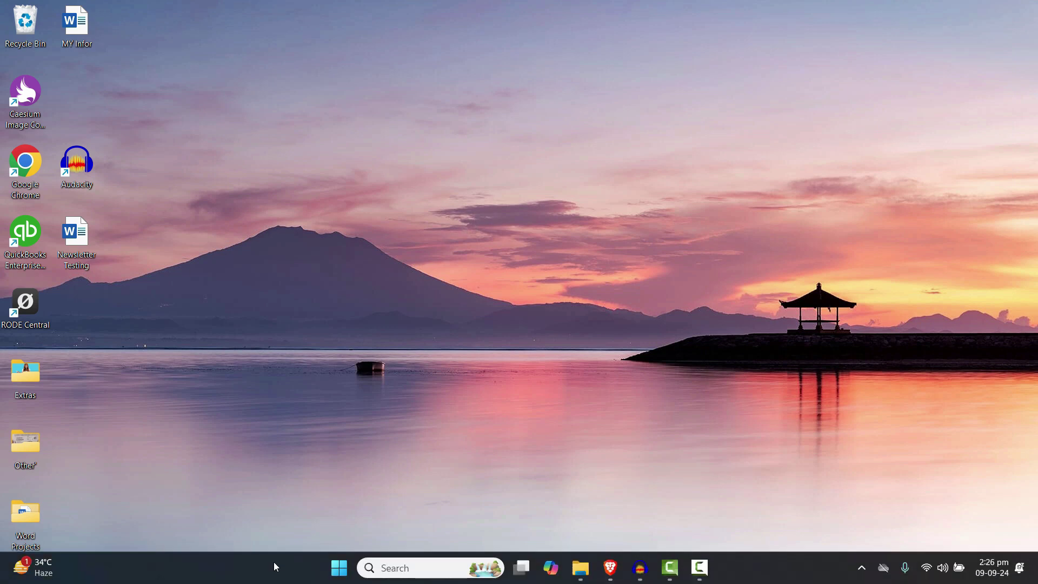
left_click(339, 567)
type("run")
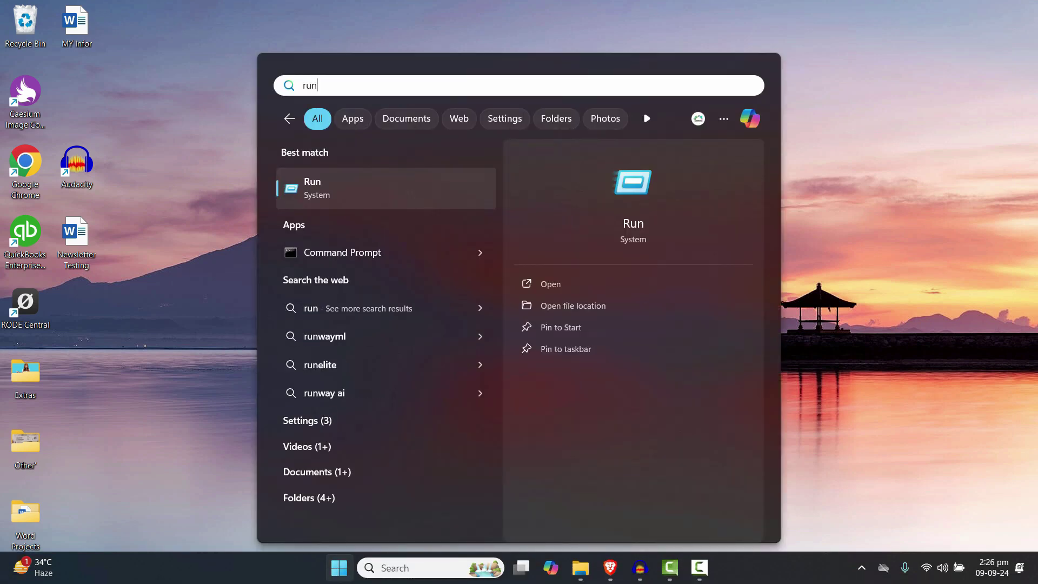
key("Return")
type("re")
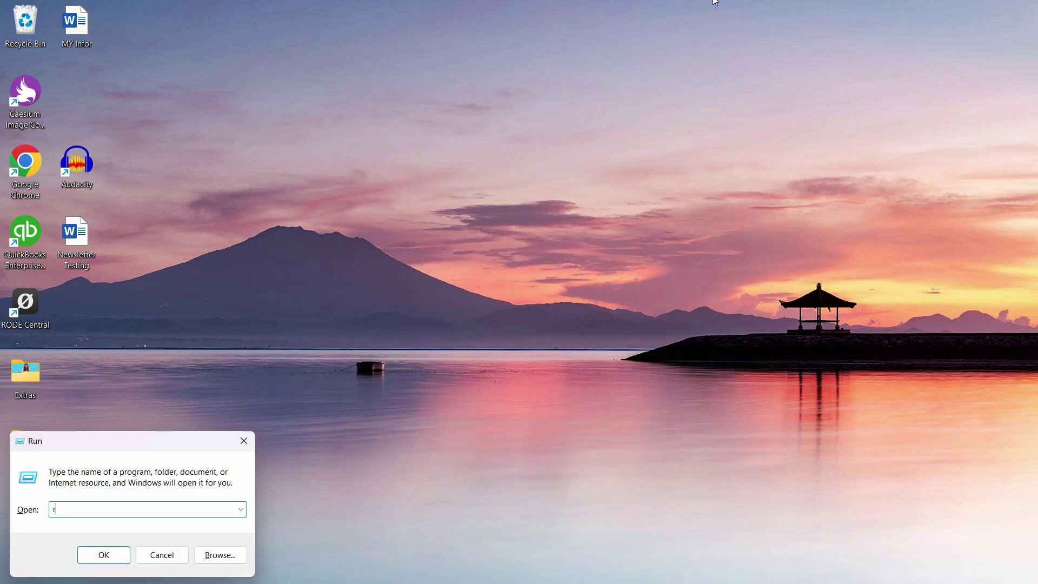
type("gedit")
key("Return")
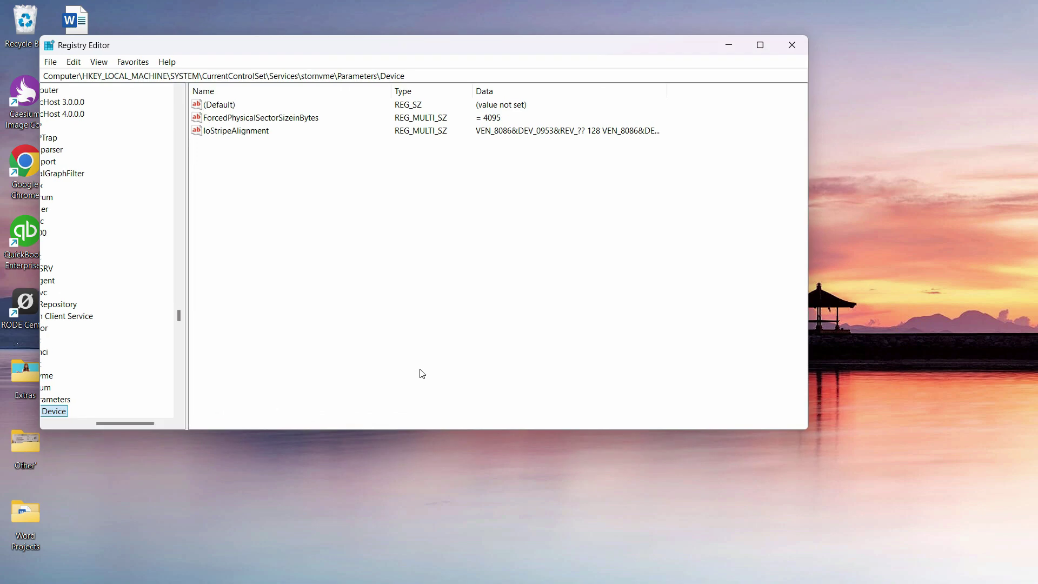
Maximize Registry Editor and expand HKEY_LOCAL_MACHINE and its SYSTEM key.
key("super+Up")
left_click_drag(287, 409, 286, 70)
left_click(19, 87)
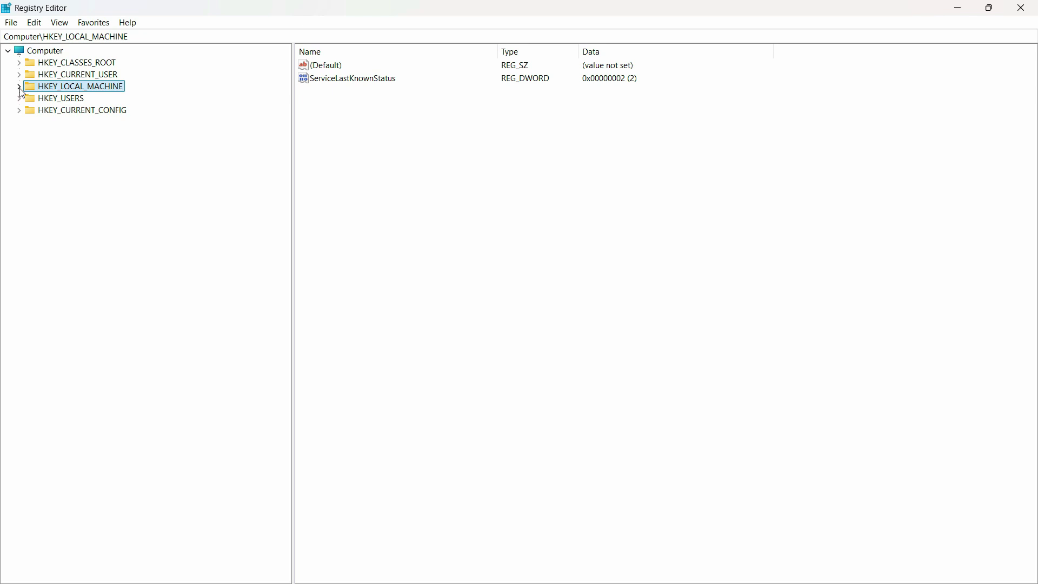
left_click(19, 86)
left_click(31, 123)
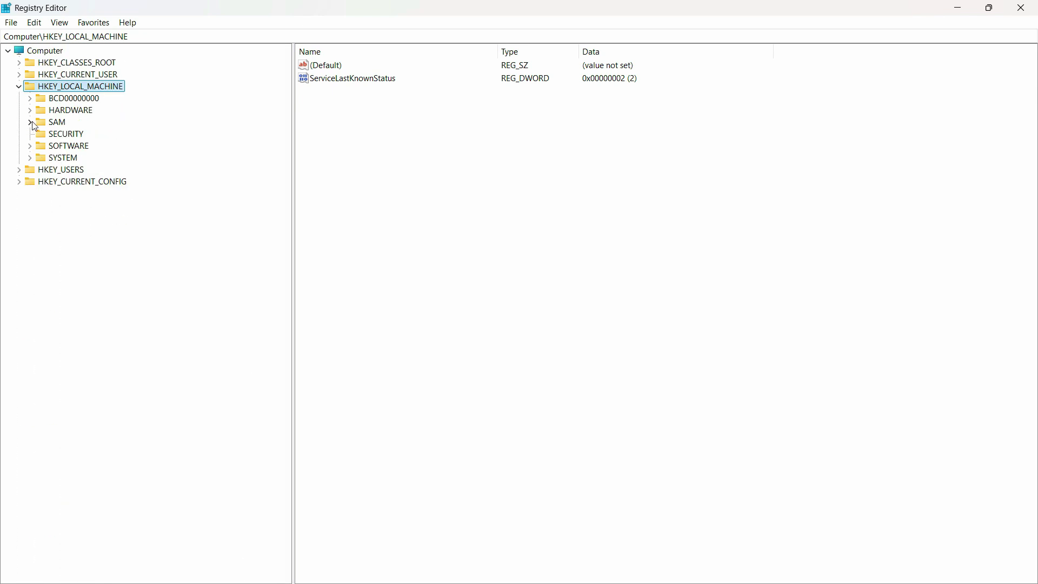
left_click(30, 158)
left_click(105, 182)
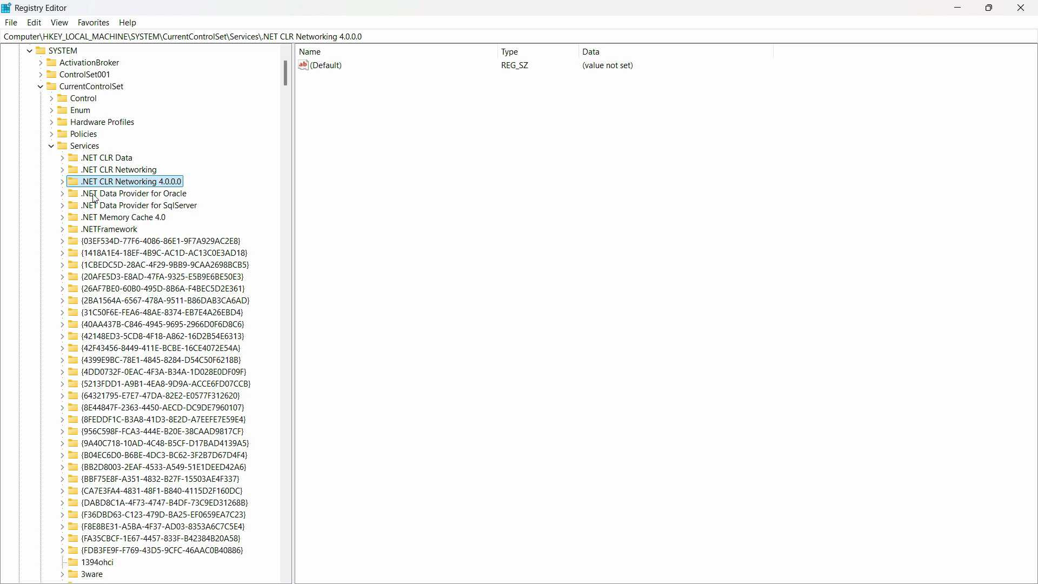
Open CurrentControlSet > Control and select the Lsa key to show its values.
left_click(60, 89)
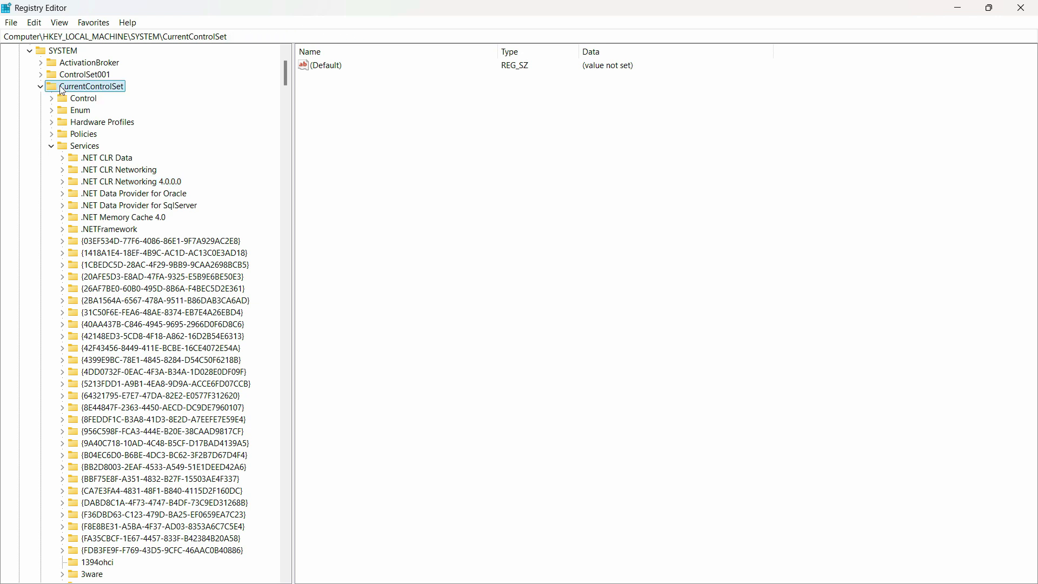
scroll(62, 90, "up", 1)
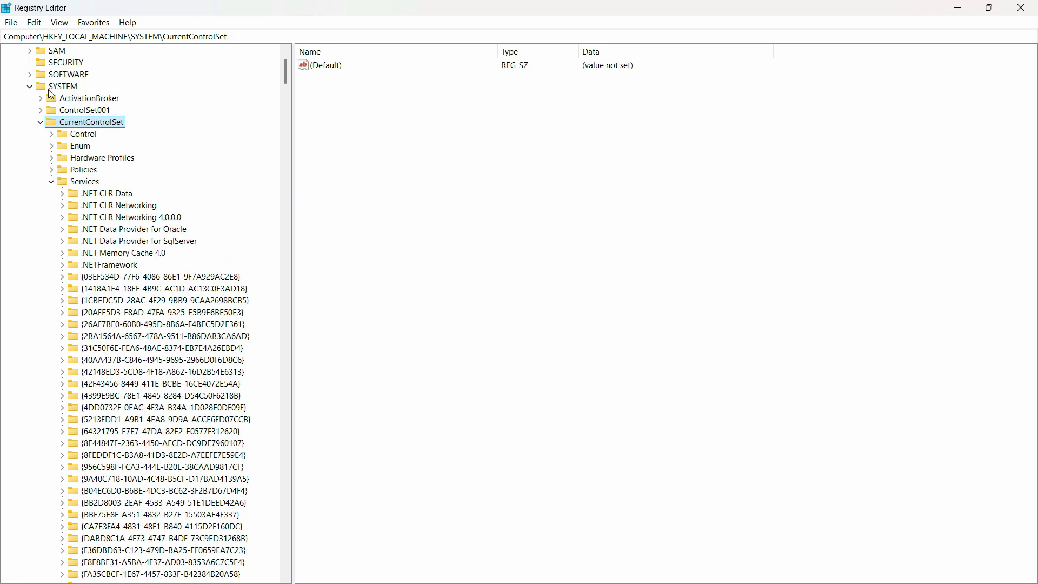
left_click(51, 134)
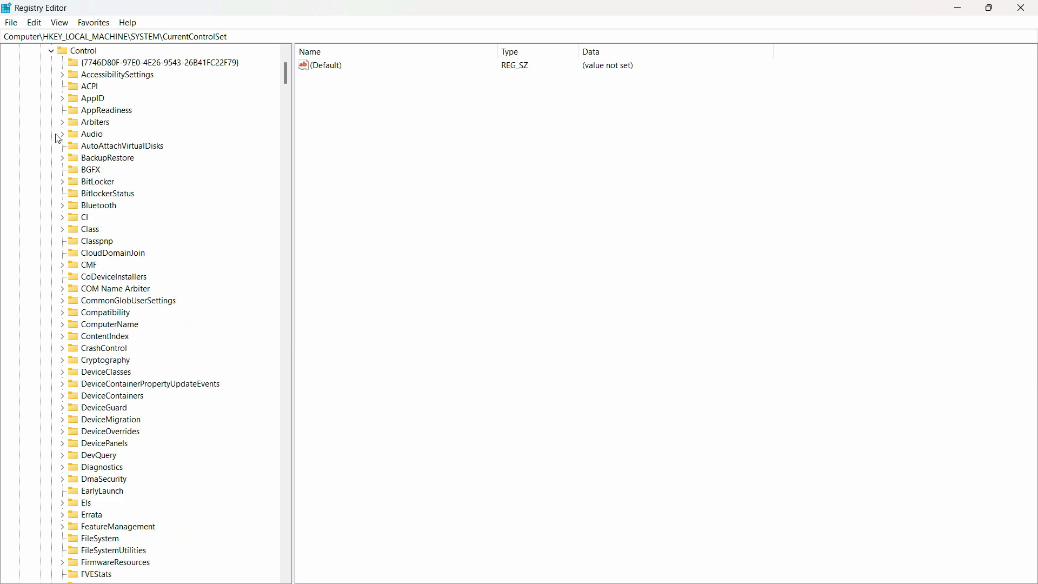
left_click(84, 52)
scroll(185, 316, "down", 16)
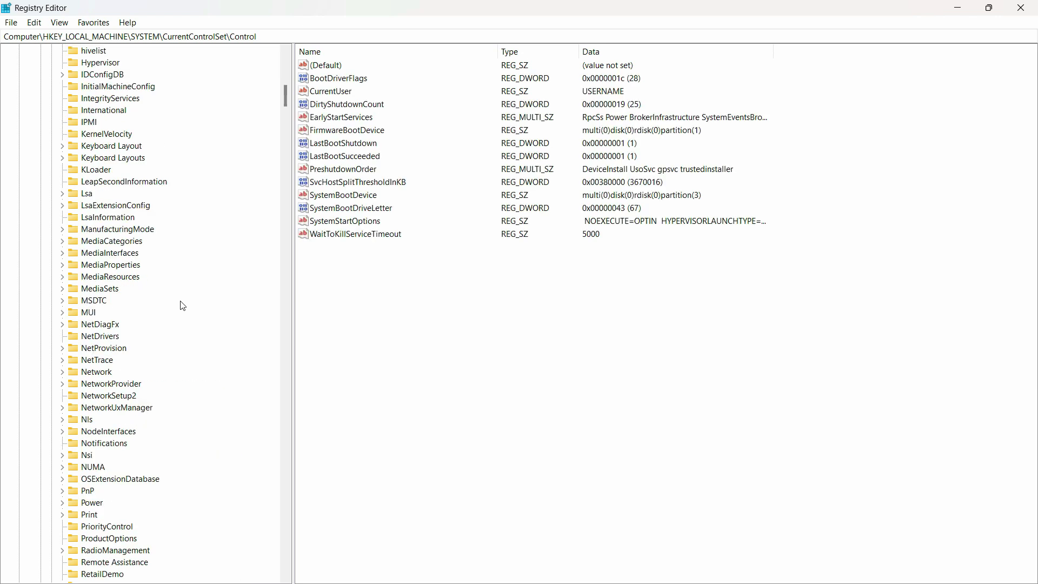
left_click(82, 194)
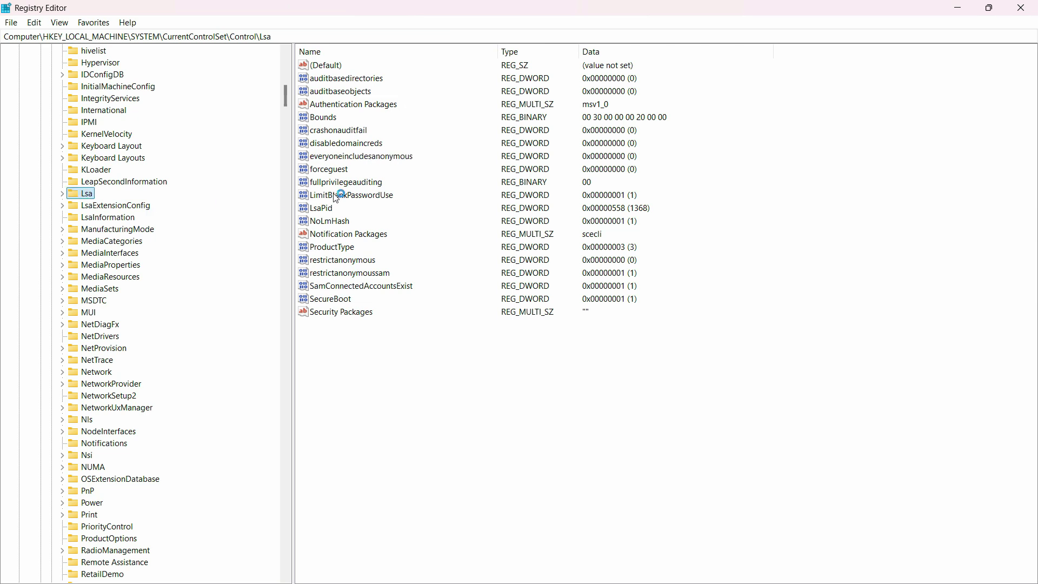
Edit the everyoneincludesanonymous DWORD and confirm its Value data as 1.
left_click(355, 157)
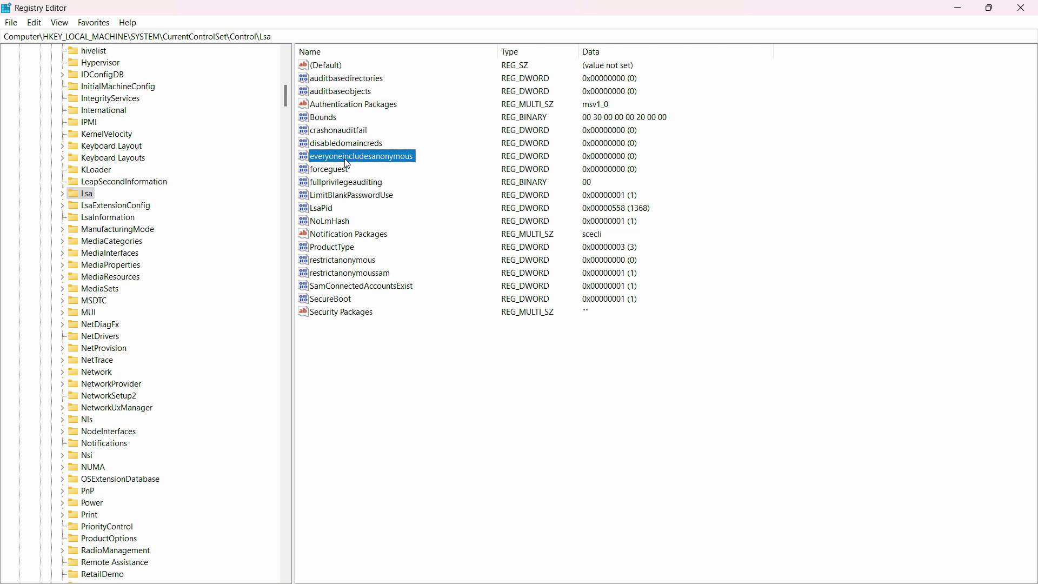
double_click(380, 161)
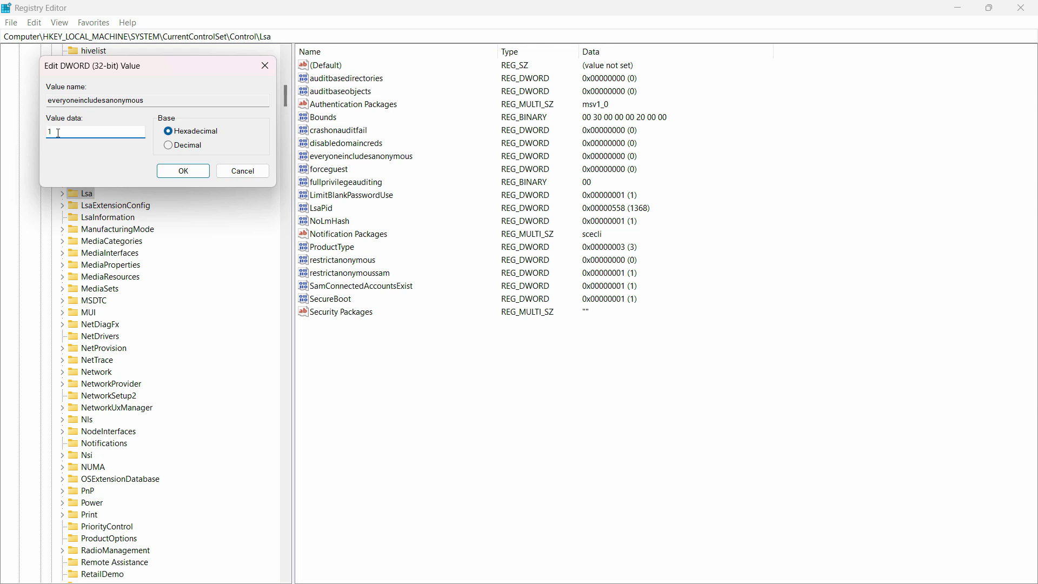
left_click(183, 171)
key("Left")
key("Left")
key("Left")
key("Left")
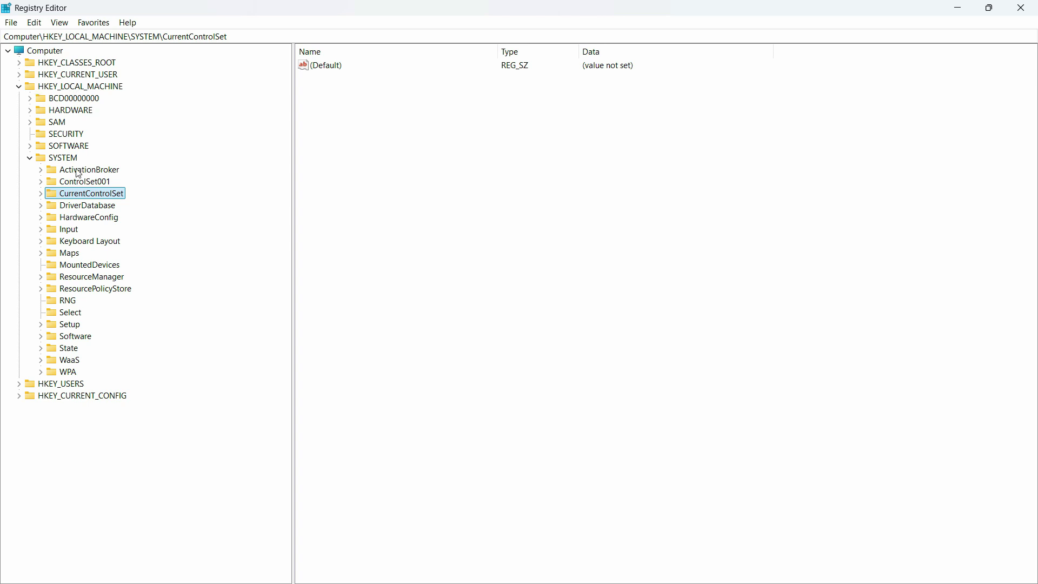
Expand SYSTEM > CurrentControlSet and open the Services key.
left_click(67, 160)
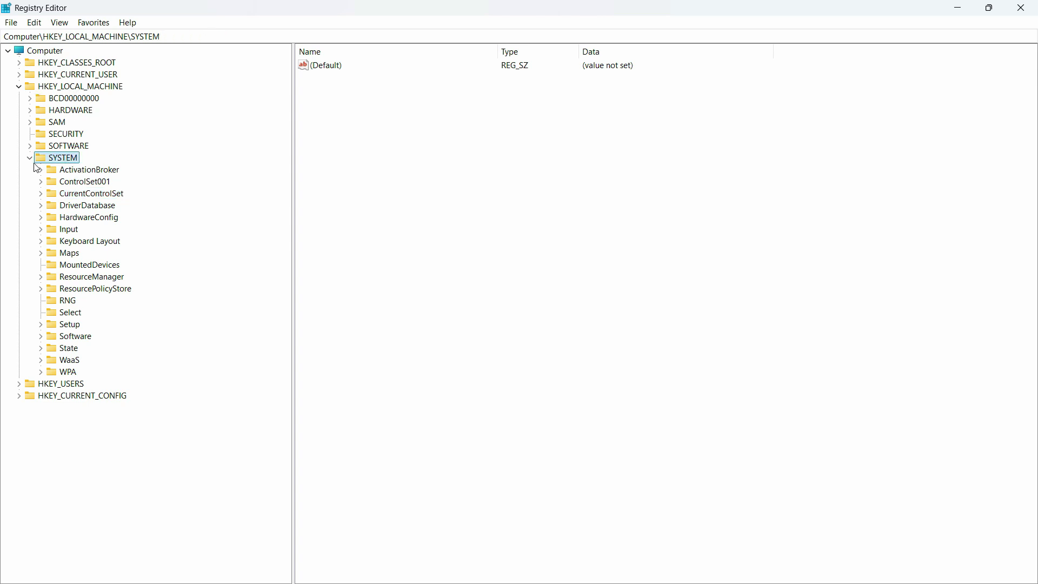
left_click(82, 195)
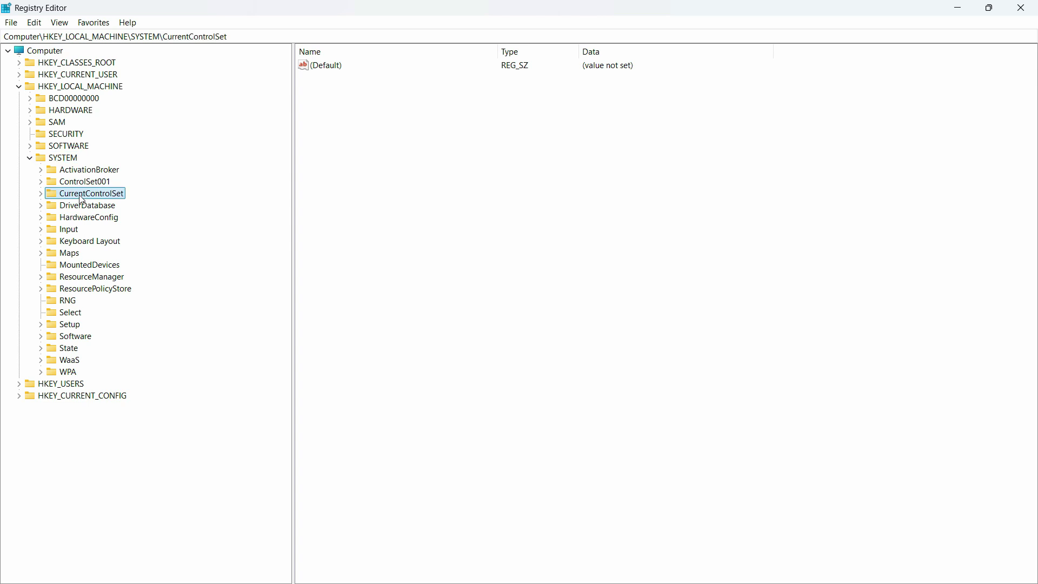
left_click(41, 194)
scroll(46, 198, "up", 2)
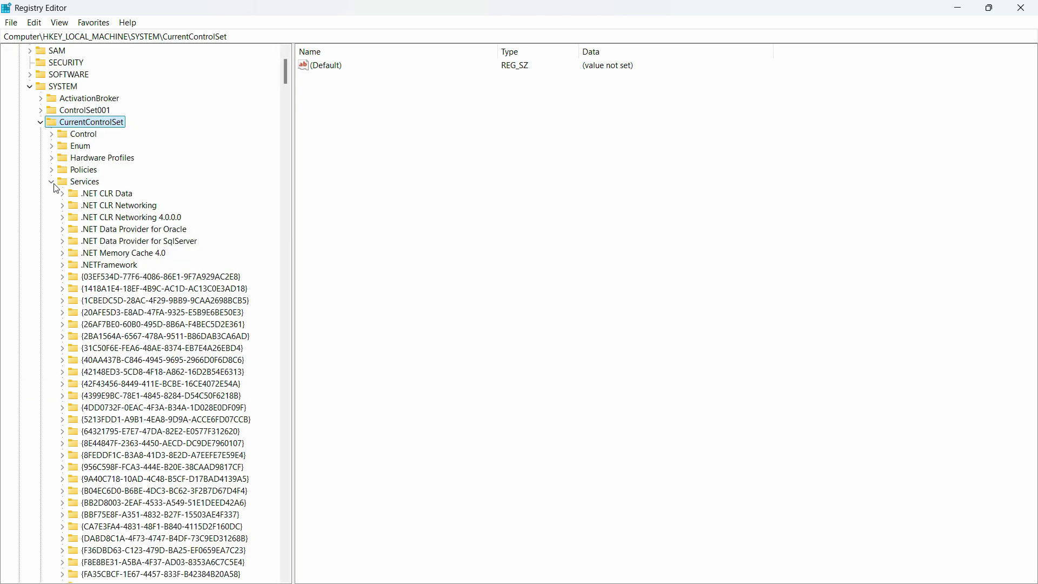
left_click(86, 182)
Jump to LanmanServer in the services list, expand it, and open its Parameters subkey.
left_click(180, 338)
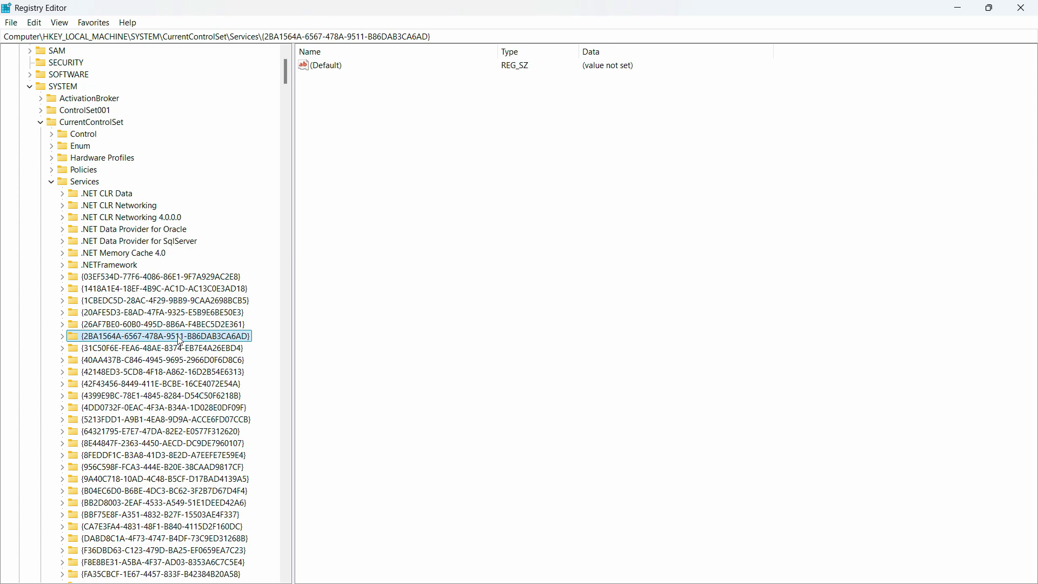
key("l")
key("a")
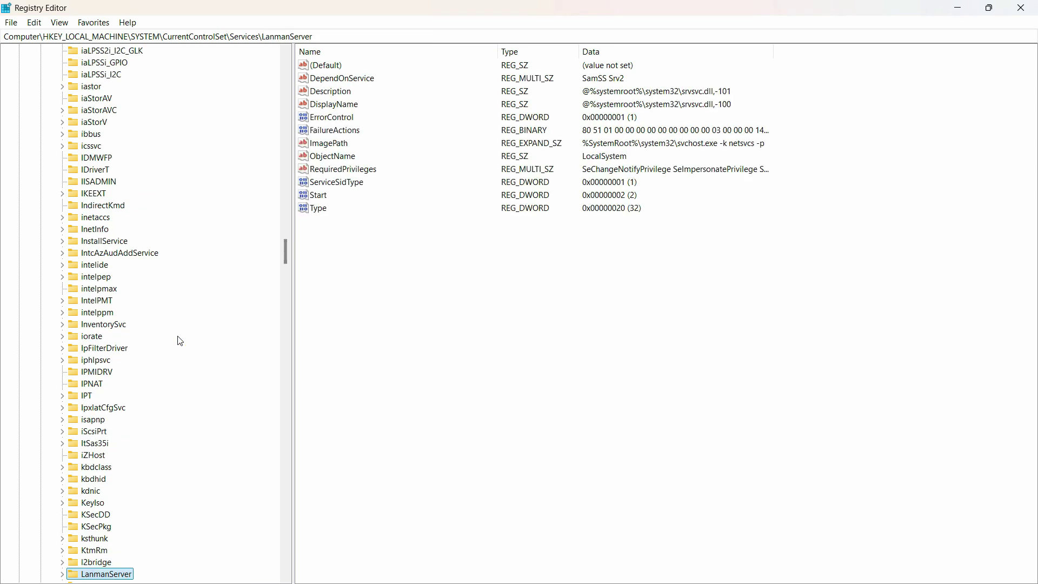
key("Down")
scroll(162, 243, "down", 10)
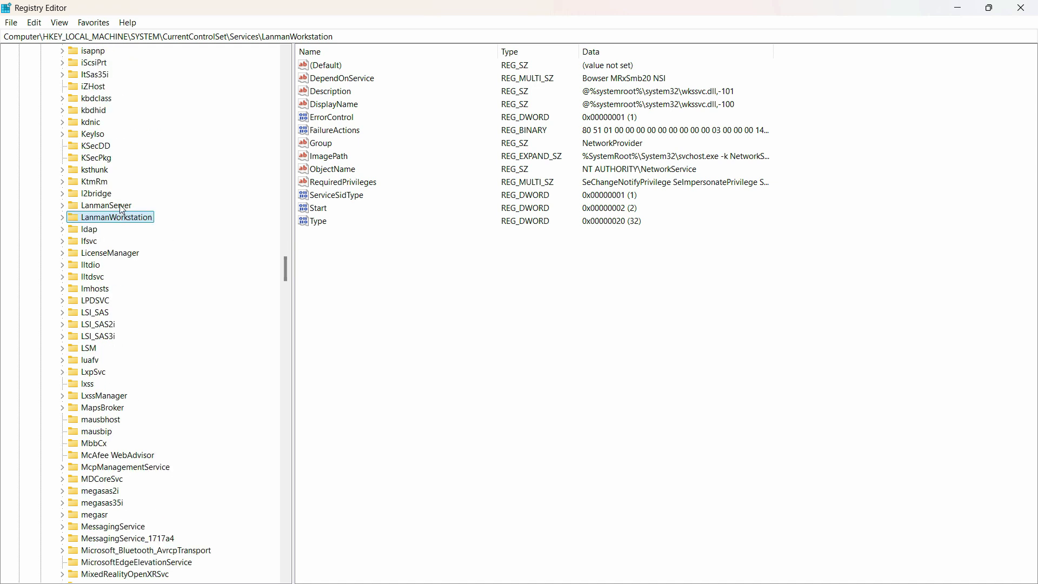
left_click(107, 207)
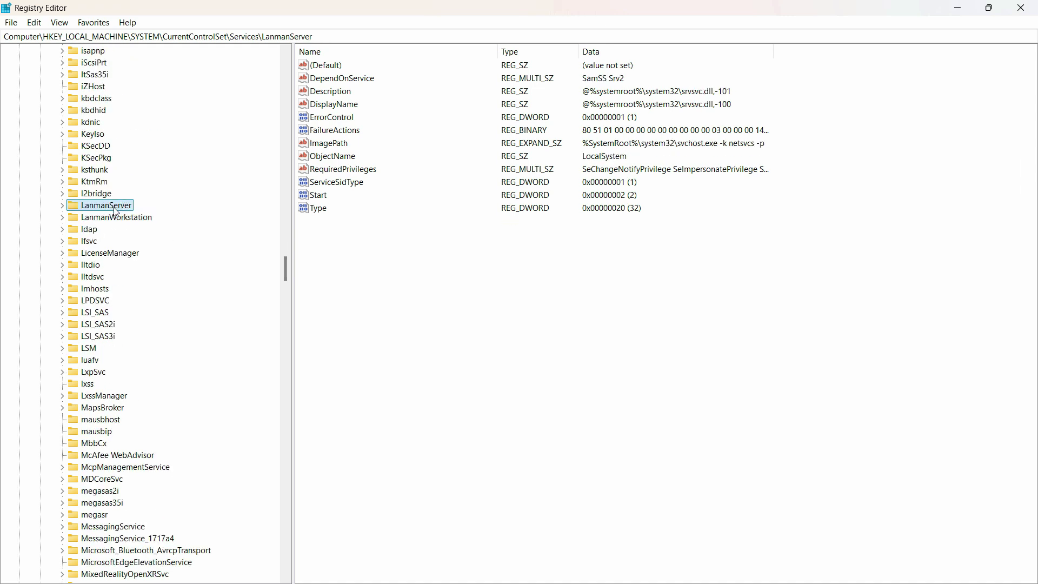
left_click(61, 206)
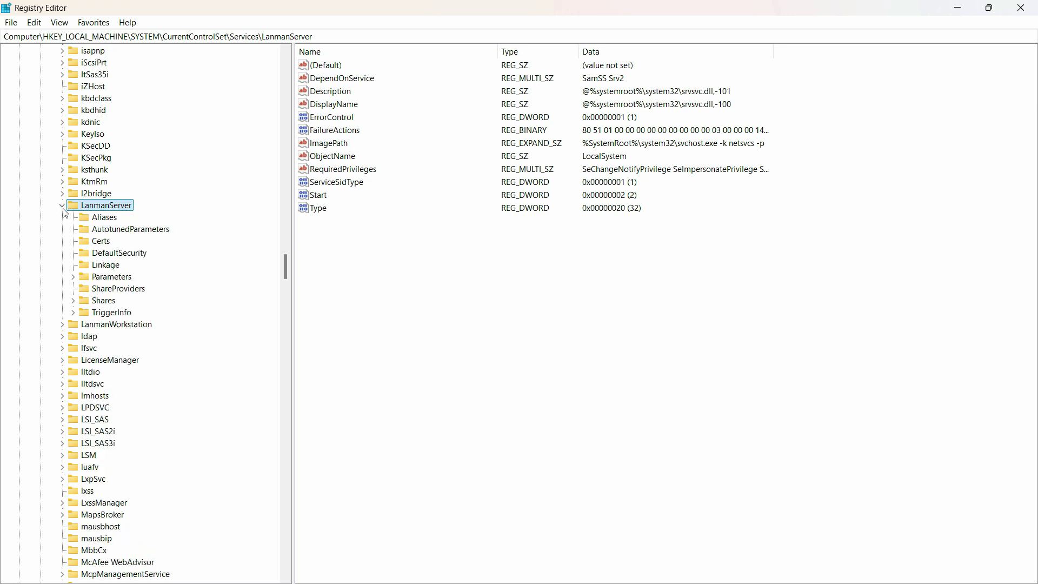
left_click(73, 277)
Open RestrictNullSessAccess under LanmanServer Parameters for editing, focusing its Value data field.
left_click(105, 279)
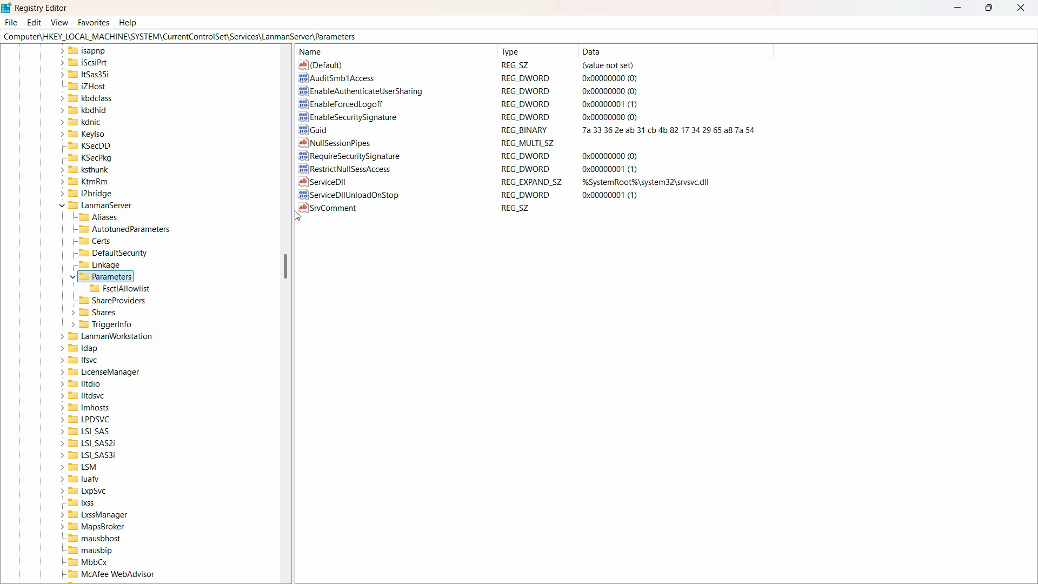
double_click(352, 173)
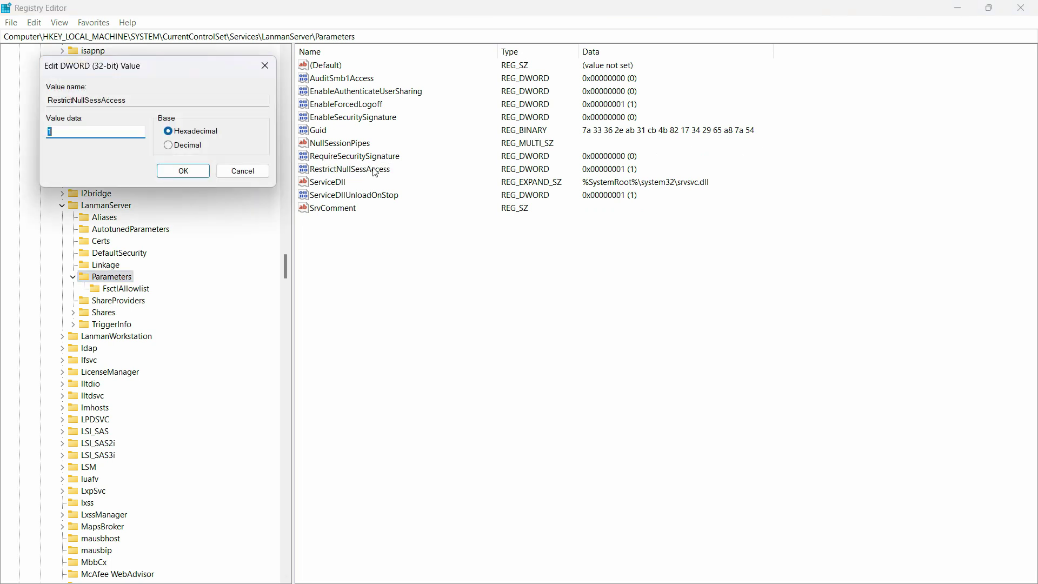
left_click(368, 176)
left_click(184, 171)
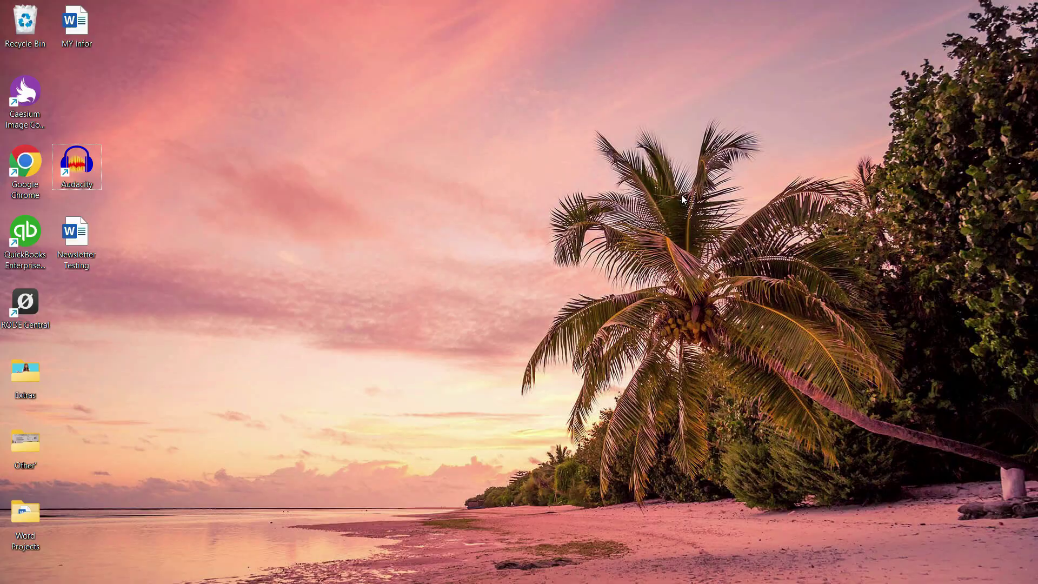